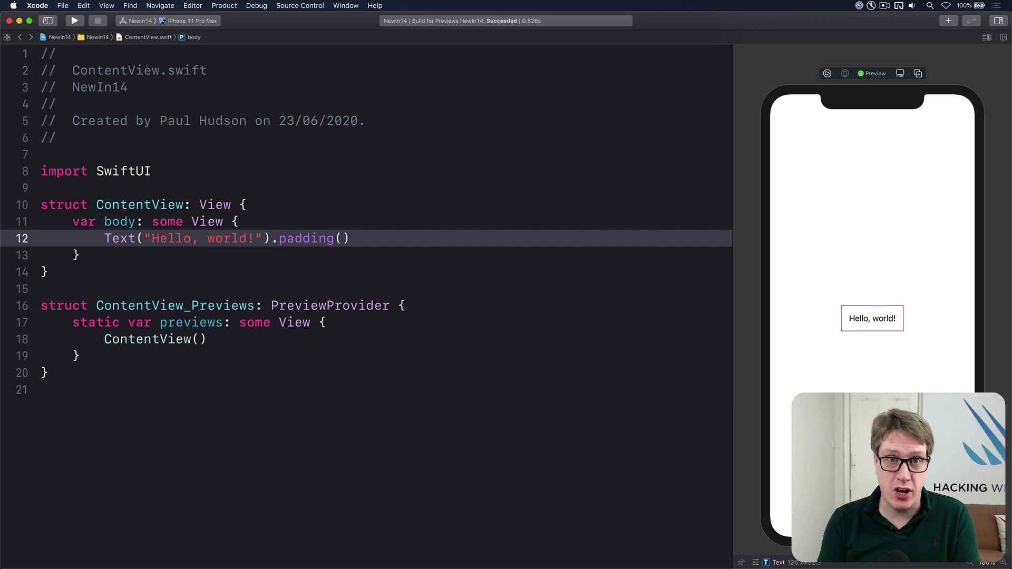
key("Up")
key("Up")
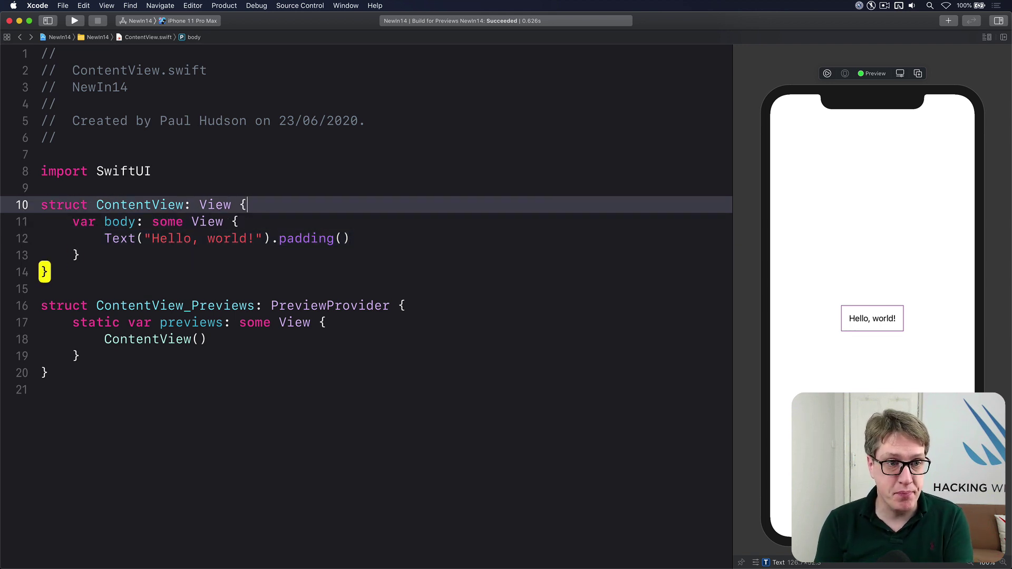
key("Return")
key("Return")
key("Up")
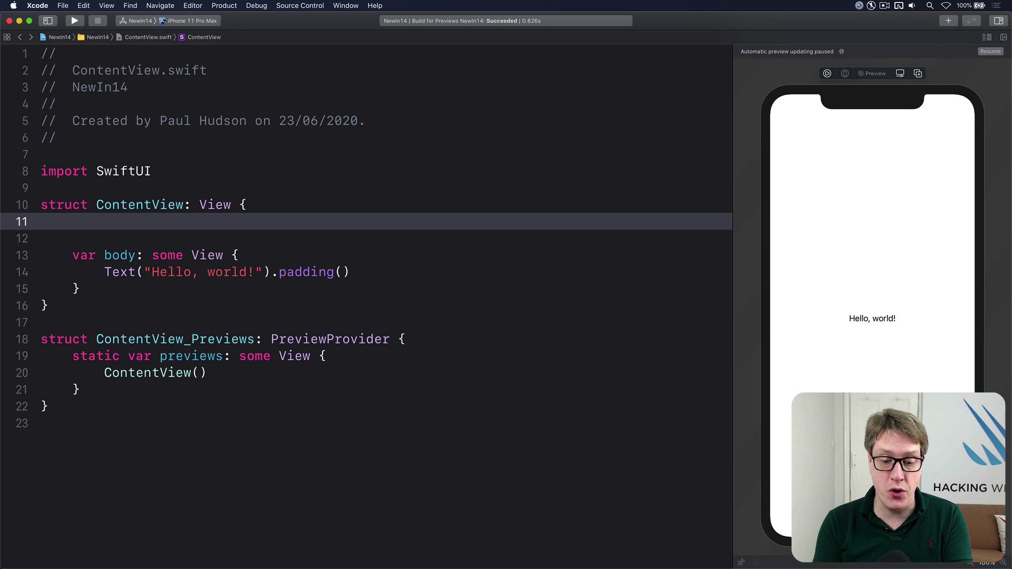
type("te ")
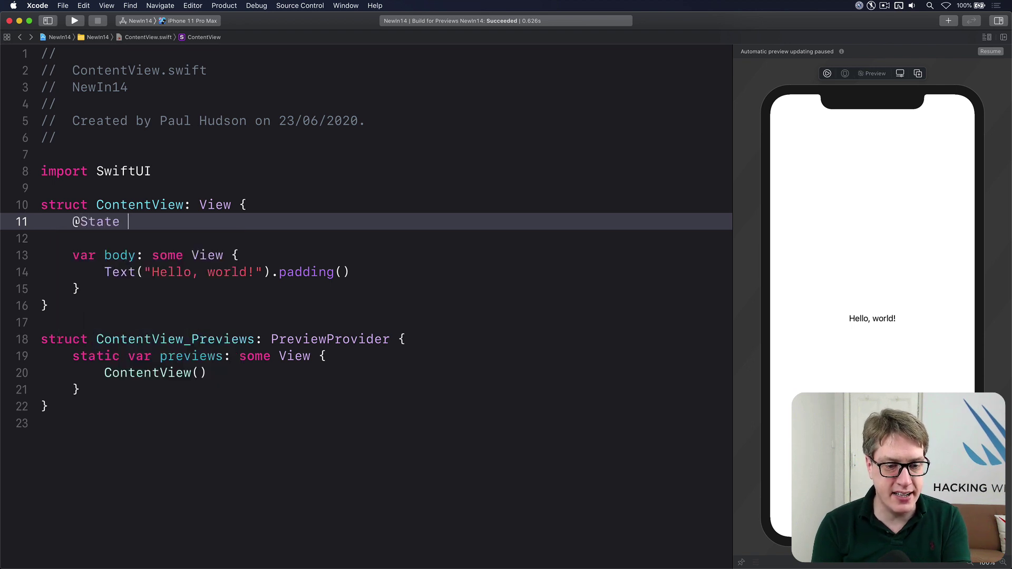
type("private ar")
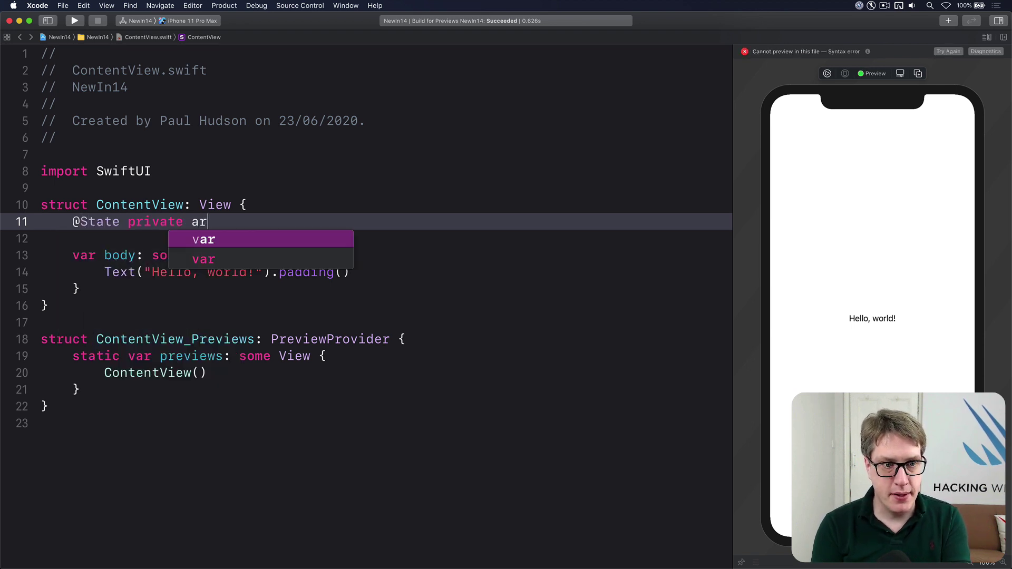
key("BackSpace")
key("BackSpace")
type("var date = Date()")
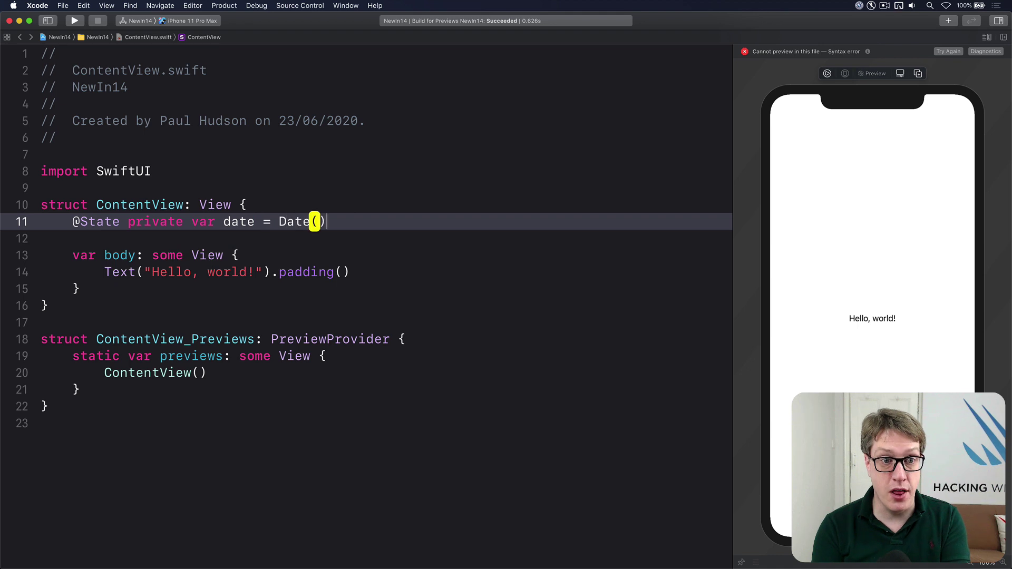
key("Down")
key("Down")
key("Down")
key("shift+super+Left")
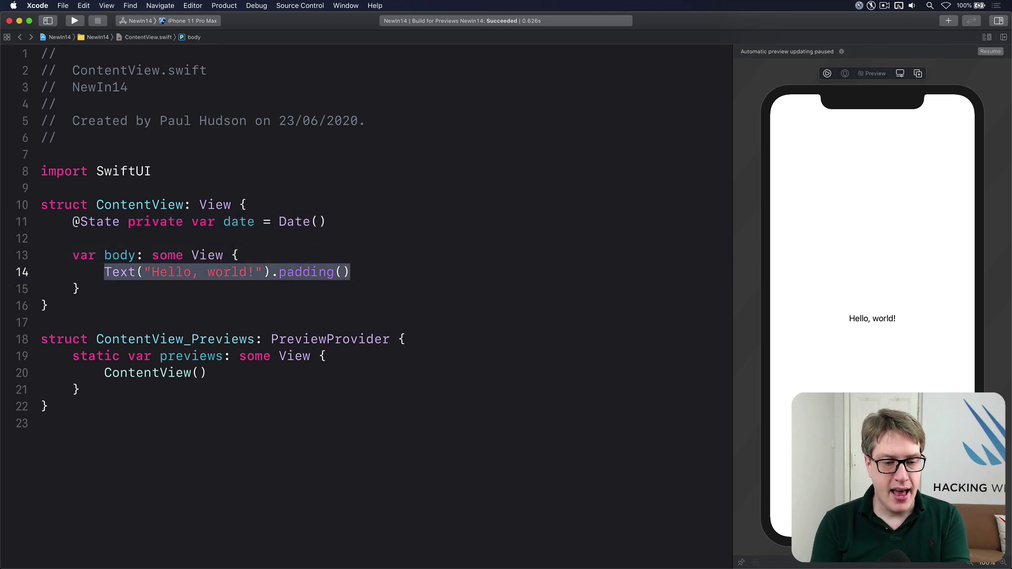
type("VStack")
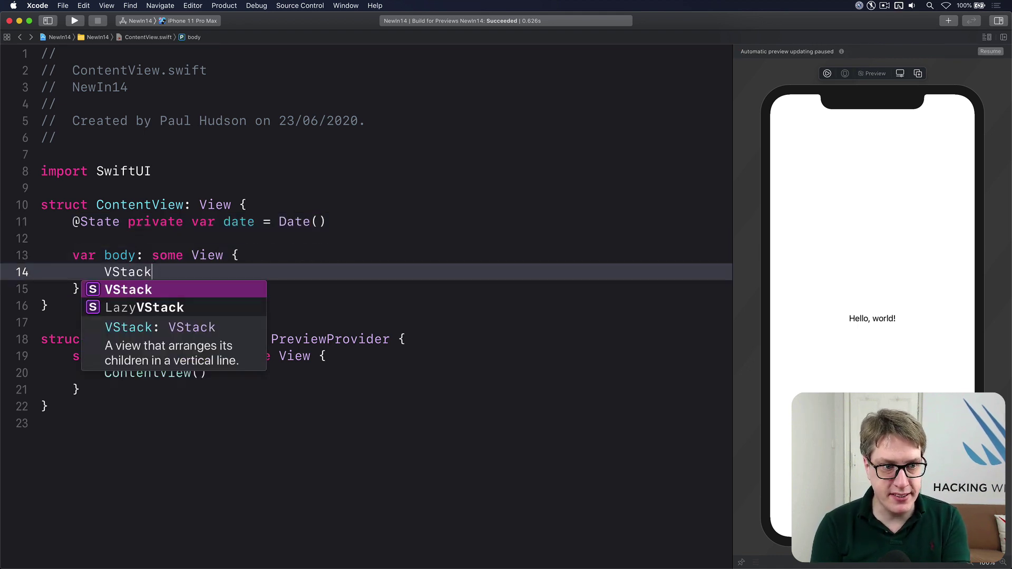
type(" {")
Write a VStack containing Text("Enter your birthday") with .font(.largeTitle), then begin a DatePicker
key("Return")
type("Text(\"Etn")
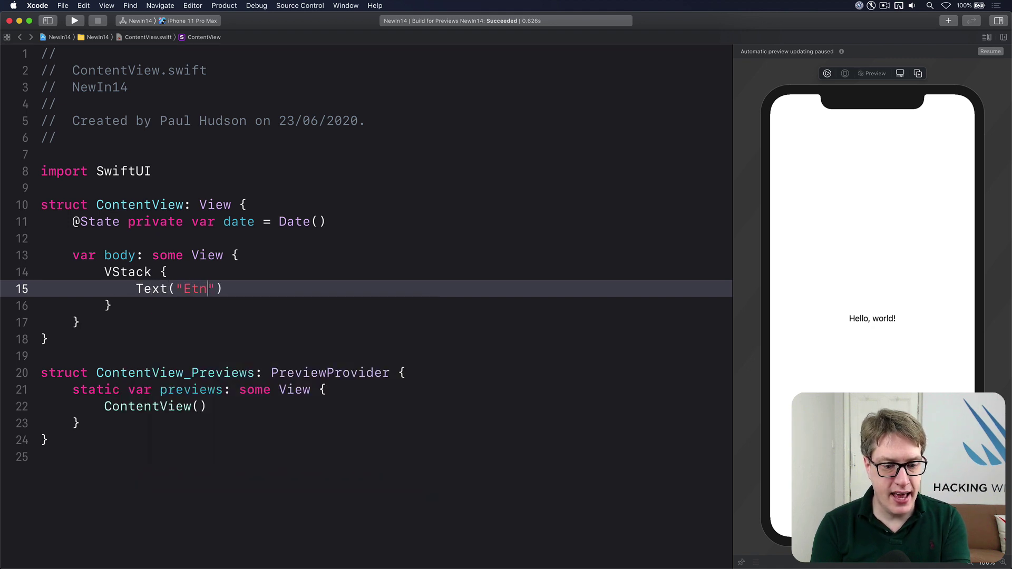
key("BackSpace")
key("BackSpace")
key("BackSpace")
type("nter you")
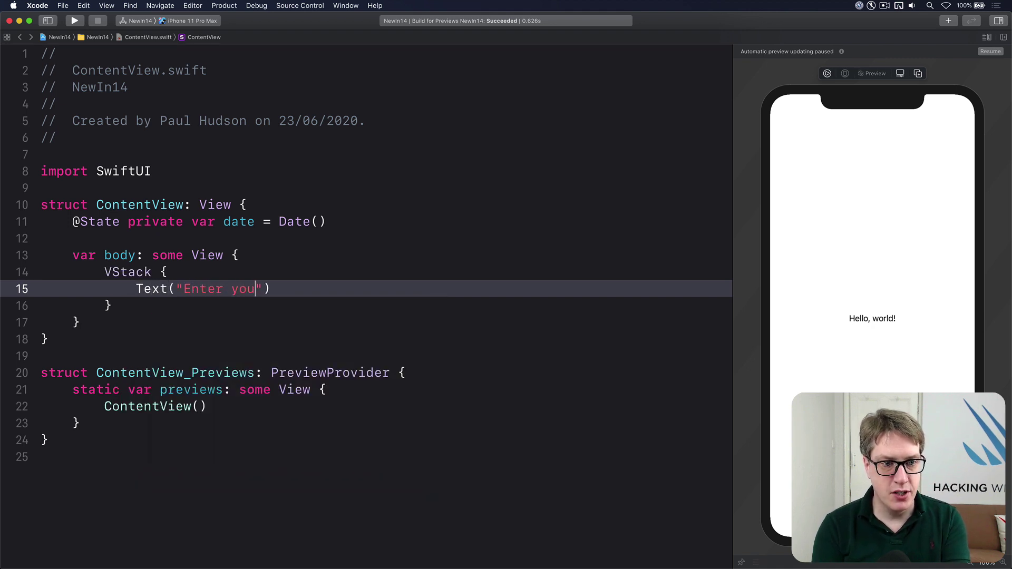
type("r birthday")
key("Right")
key("Right")
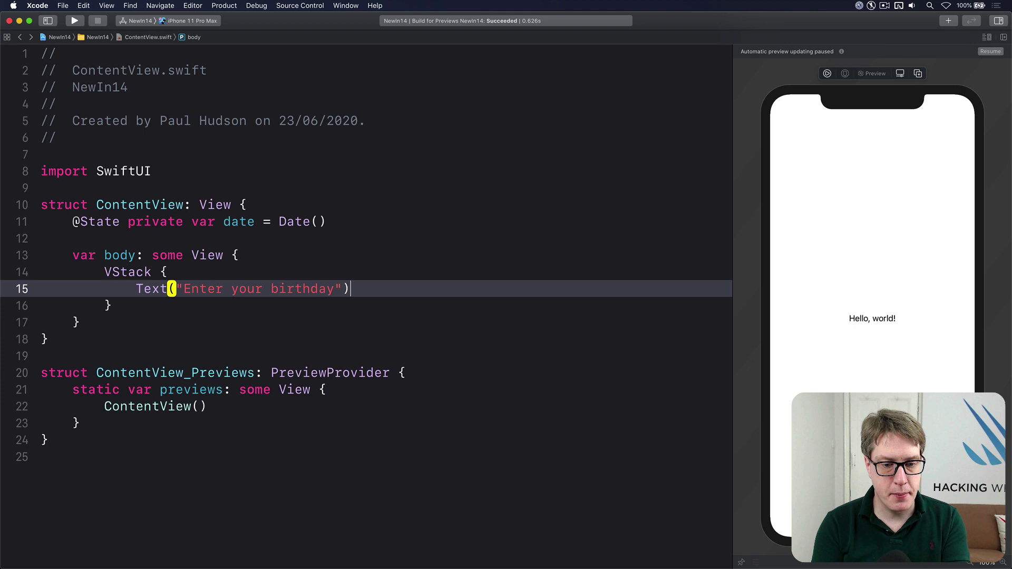
key("Return")
type(".font(.large")
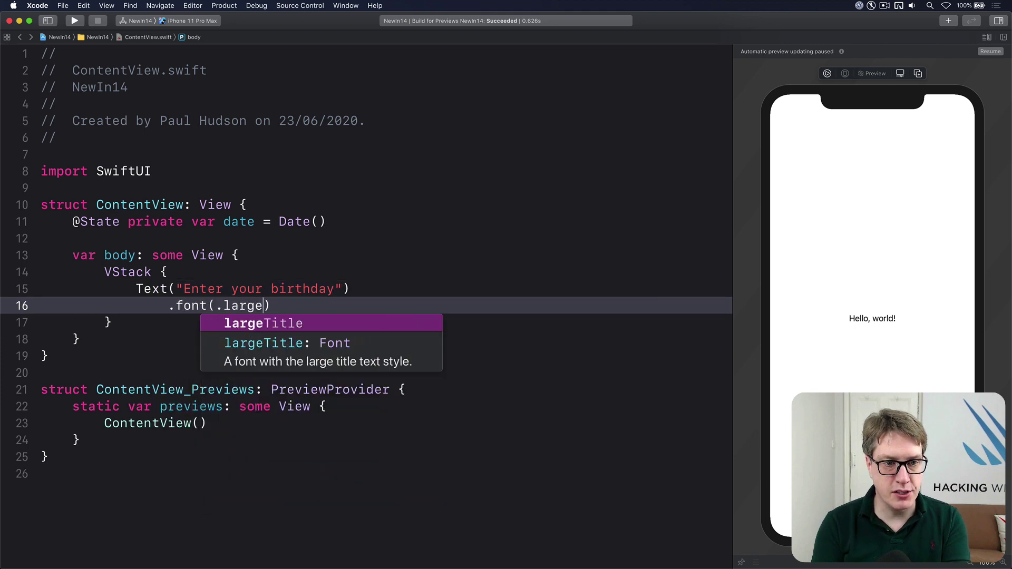
key("Return")
key("Right")
key("Return")
type("DateP")
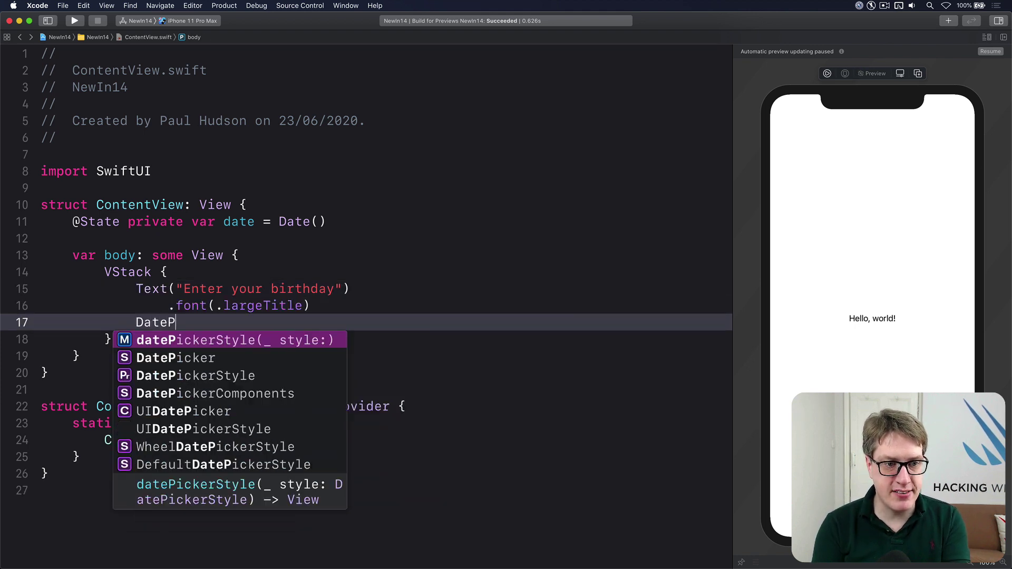
type("i")
key("Down")
Complete DatePicker("Enter your birthday", selection: $date) bound to the date state
key("Return")
type("(\"Enter your birthday")
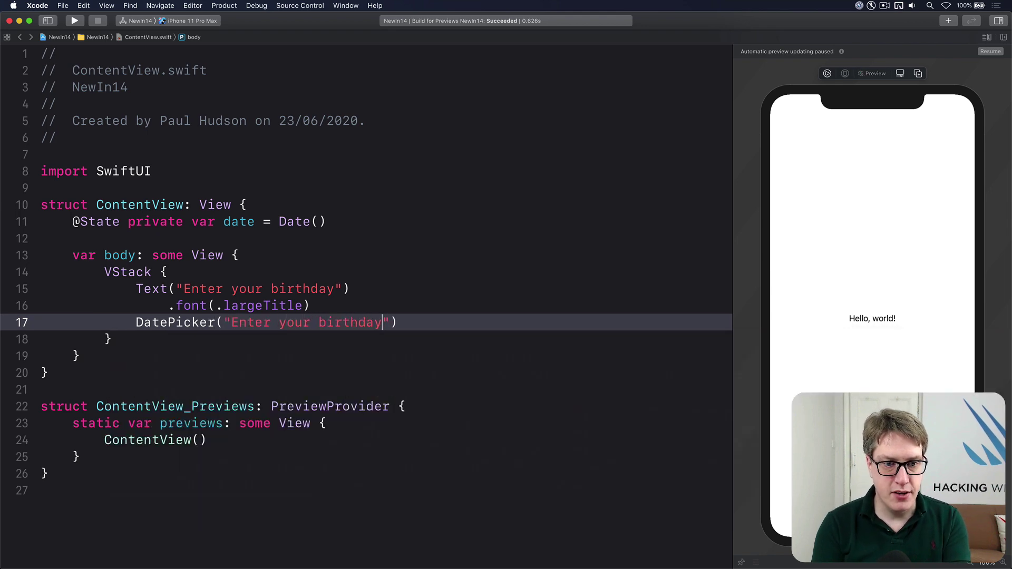
type(", s")
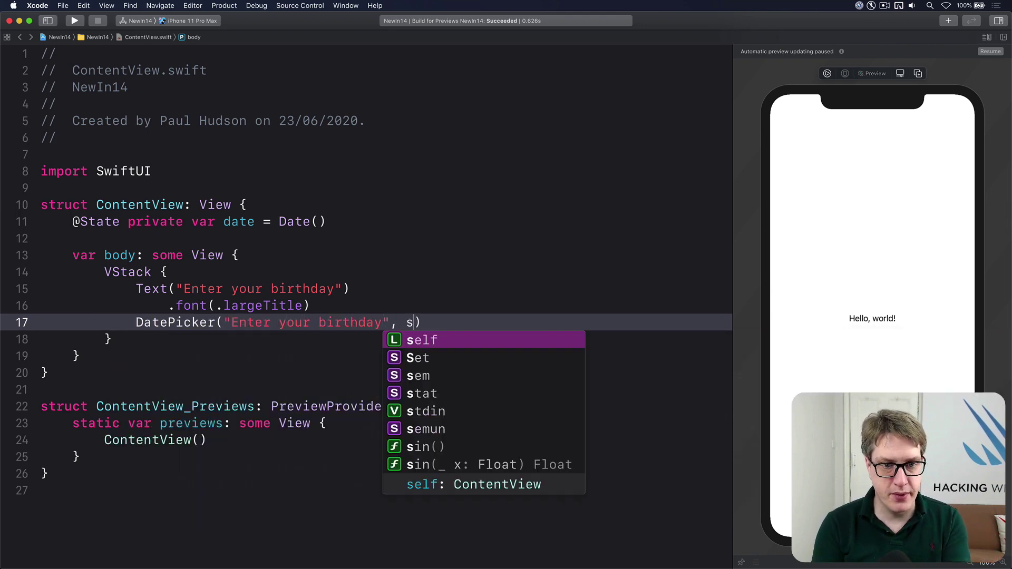
type("election: $d")
key("Return")
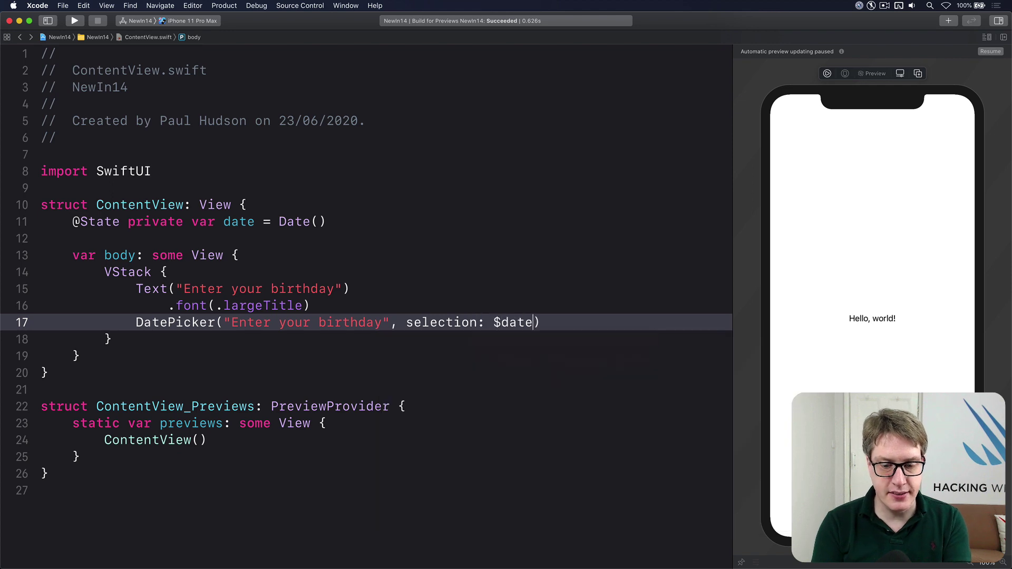
key("Right")
key("Return")
type(".date")
Style the picker with .datePickerStyle(GraphicalDatePickerStyle()) and add .frame(maxHeight: 400)
key("Return")
type("Frap")
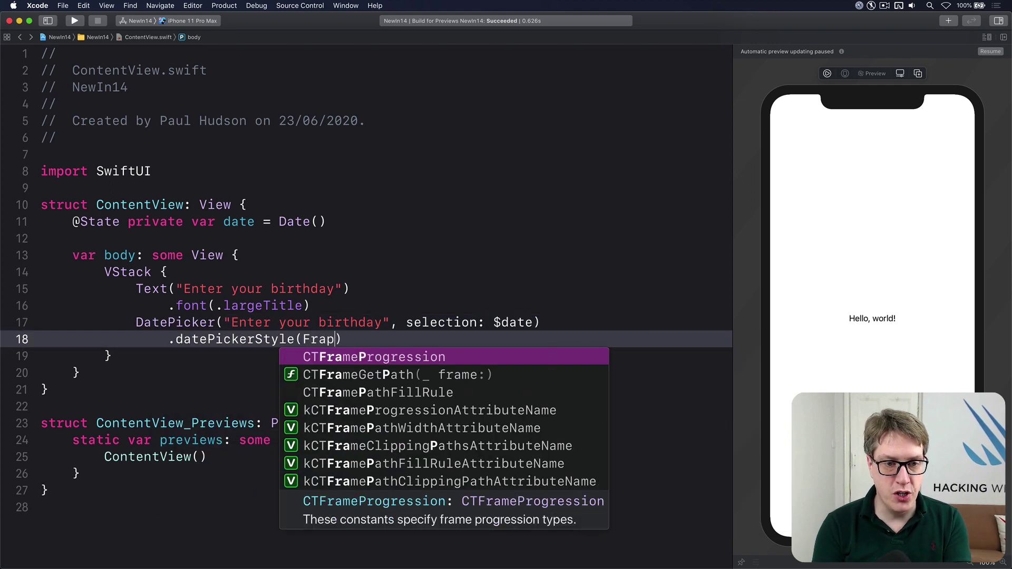
key("BackSpace")
key("BackSpace")
key("BackSpace")
type("Graphi")
key("Return")
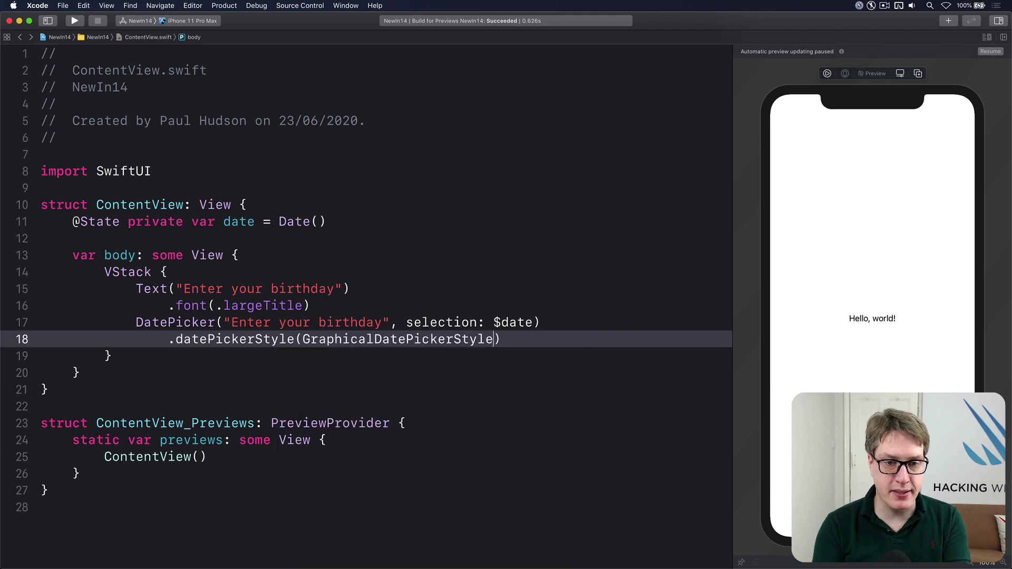
type("())")
key("Return")
type(".f")
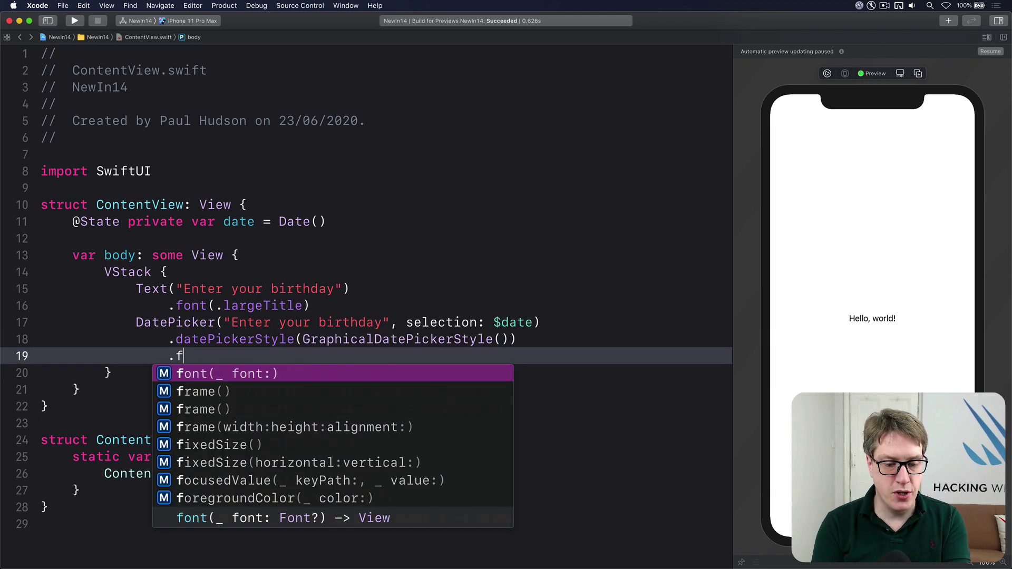
type("rame(maxH")
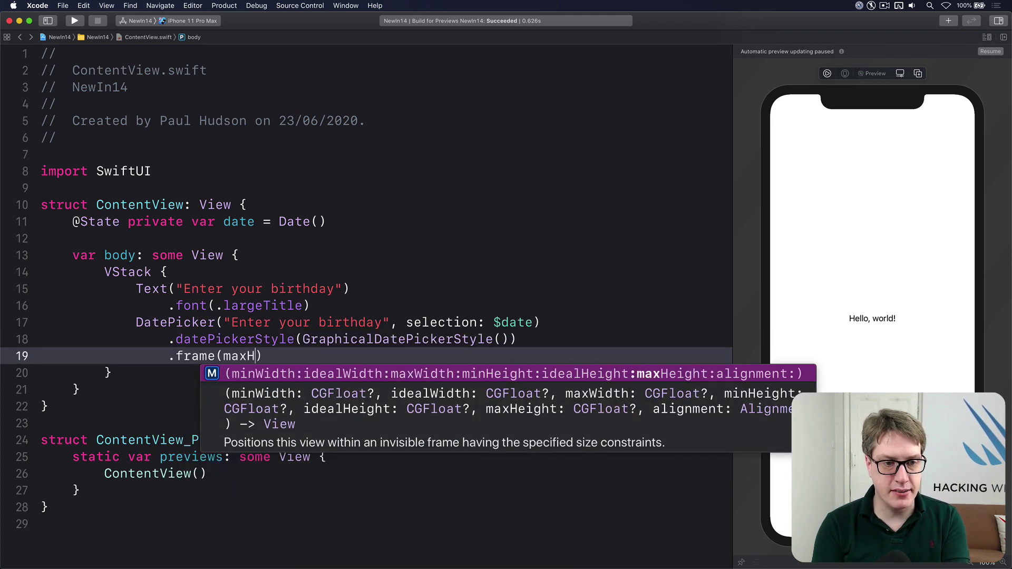
type("eight: 400")
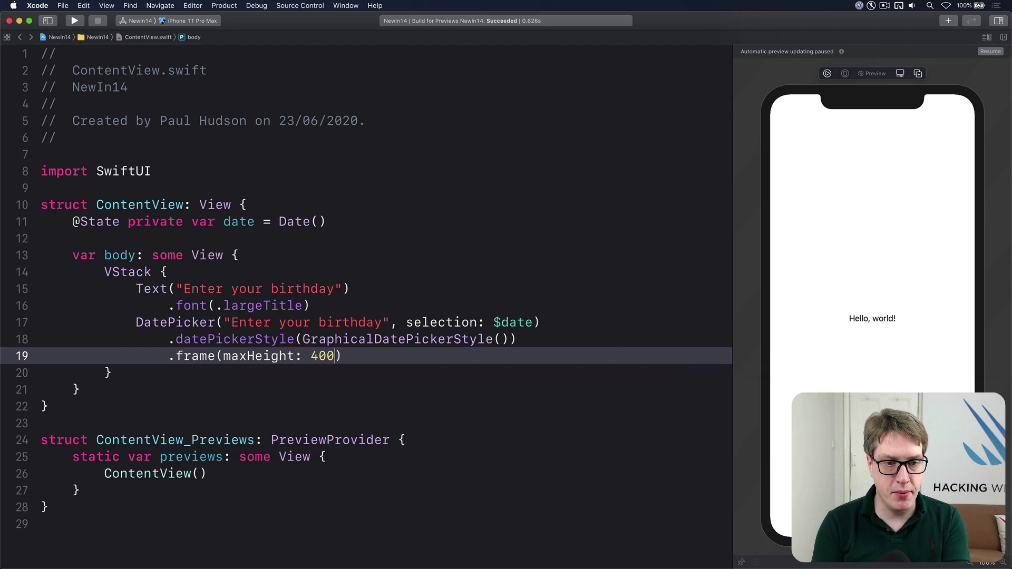
Insert .labelsHidden() on the DatePicker above the frame modifier
key("Up")
key("Up")
key("Return")
key("BackSpace")
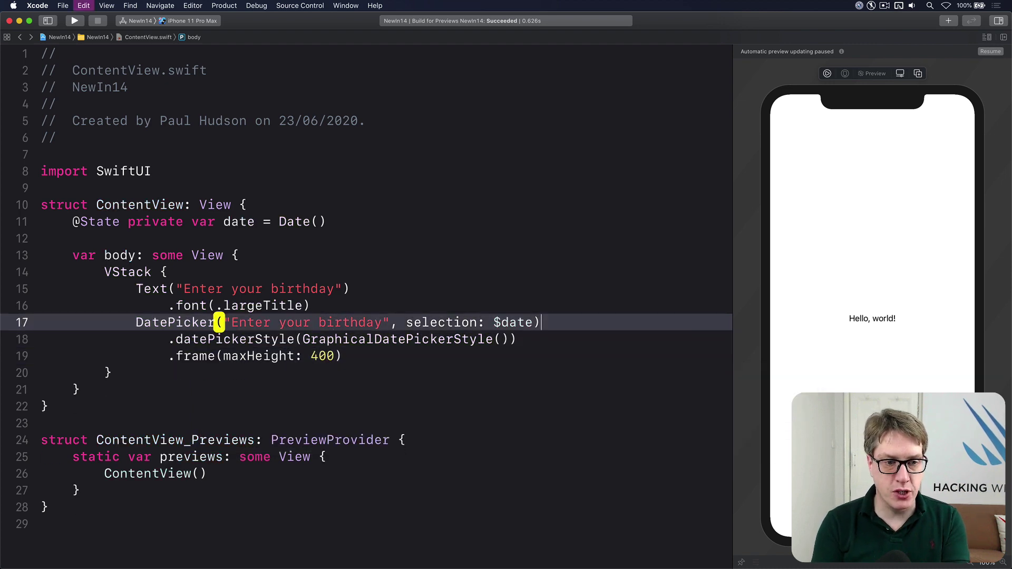
key("Down")
key("Return")
type(".lab")
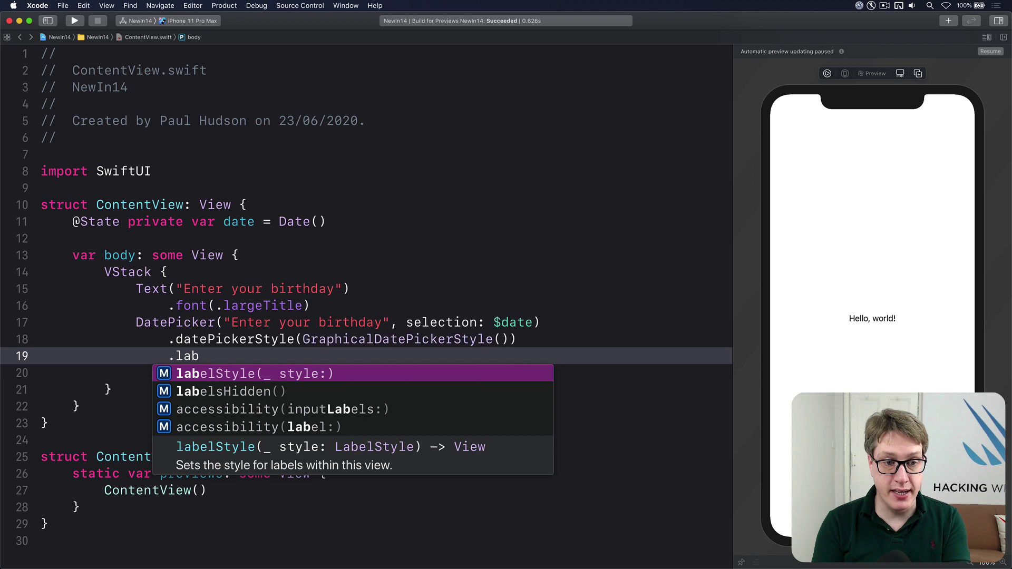
key("Down")
key("Return")
Build and run the app in the iPhone Simulator with Cmd+R
key("Up")
key("Up")
key("Up")
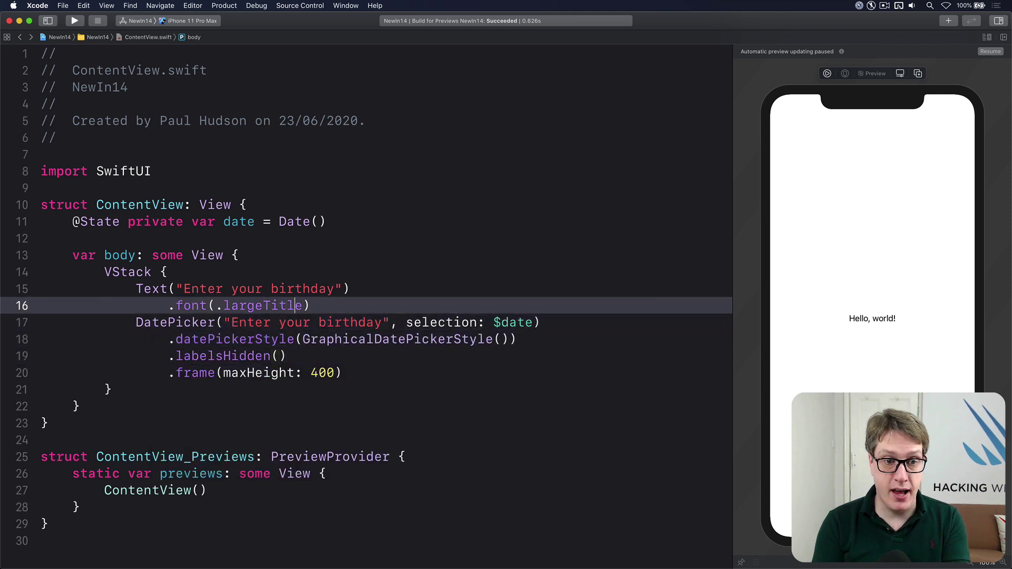
key("shift+Up")
key("super+shift+Left")
key("Down")
key("Down")
key("Down")
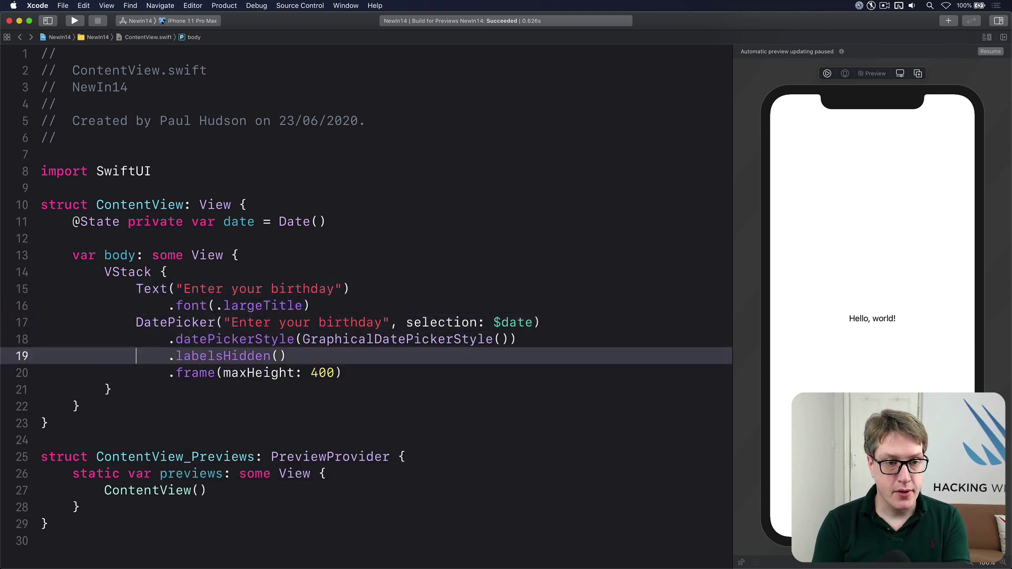
key("Down")
key("super+Right")
key("super+r")
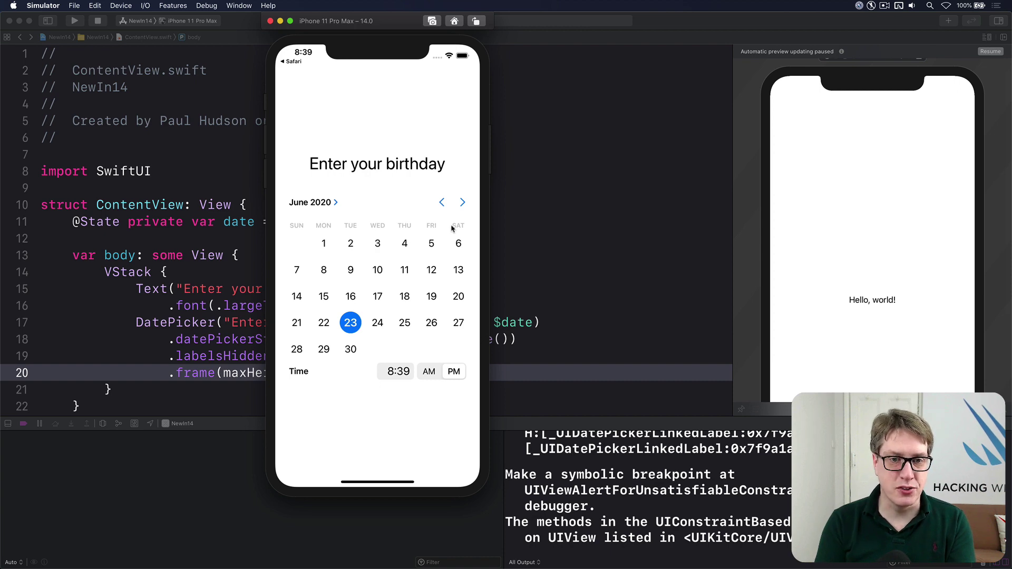
Advance the calendar to October 2020 and pick the 7th as the birthday
left_click(462, 202)
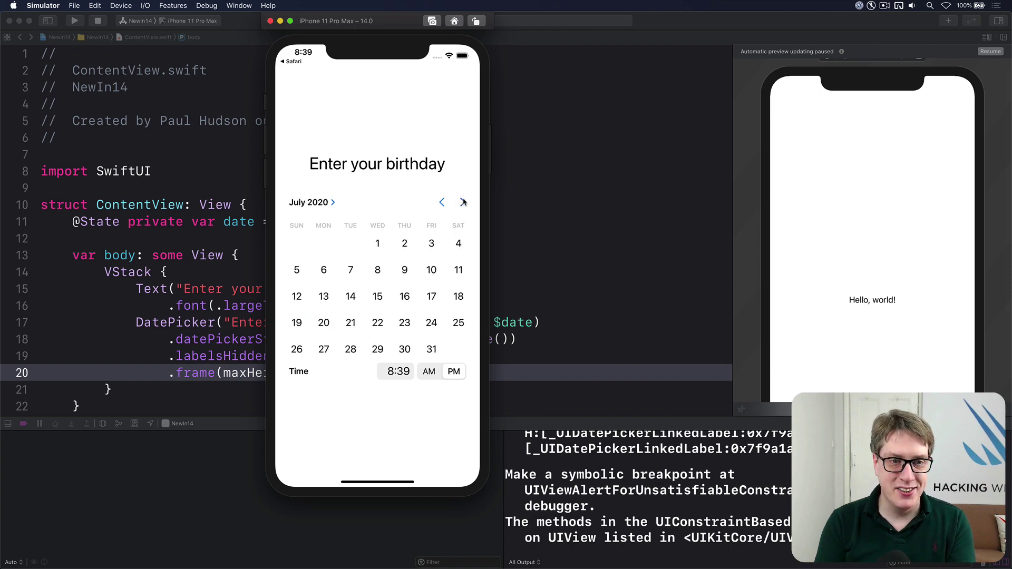
left_click(462, 202)
left_click(463, 203)
left_click(377, 270)
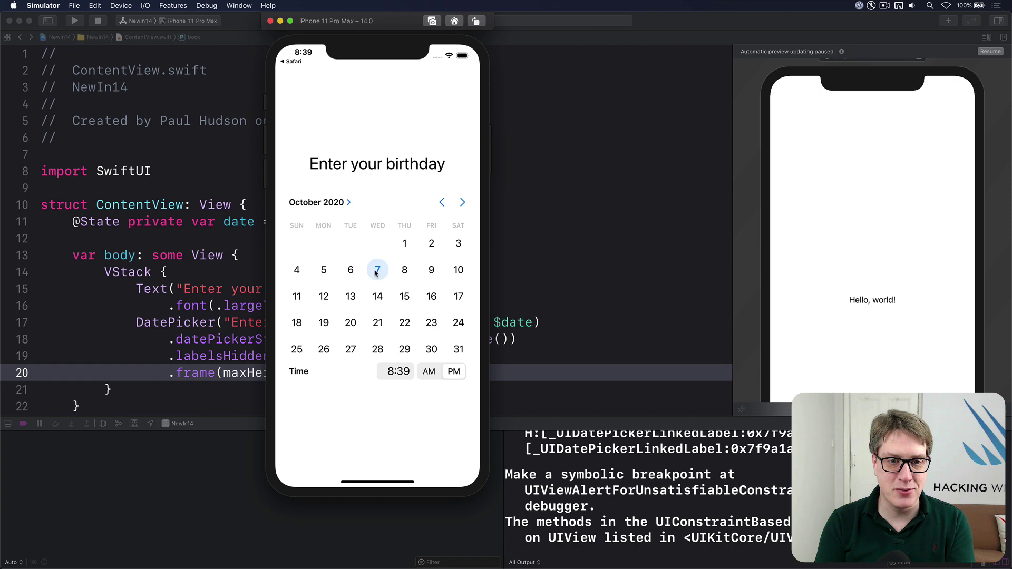
Open the month-and-year wheel and spin the month to December
left_click(348, 202)
left_click_drag(351, 301, 351, 253)
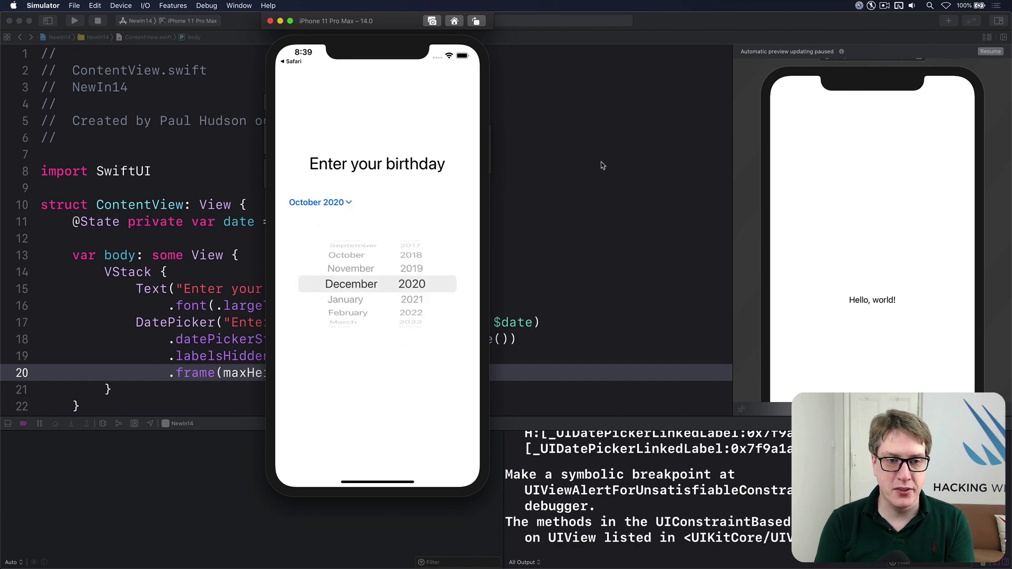